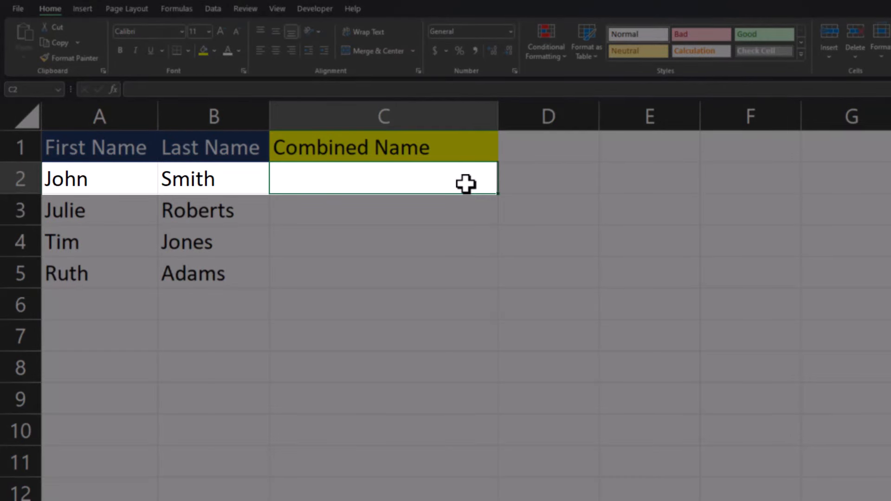
- Enter the formula =CONCAT(A2," ",B2) in cell C2 to join the first and last name with a space
type("=concat")
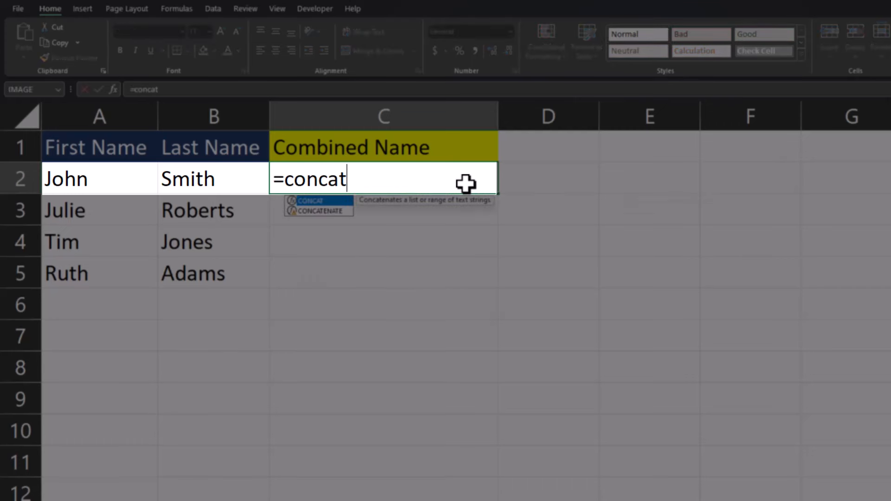
key("Tab")
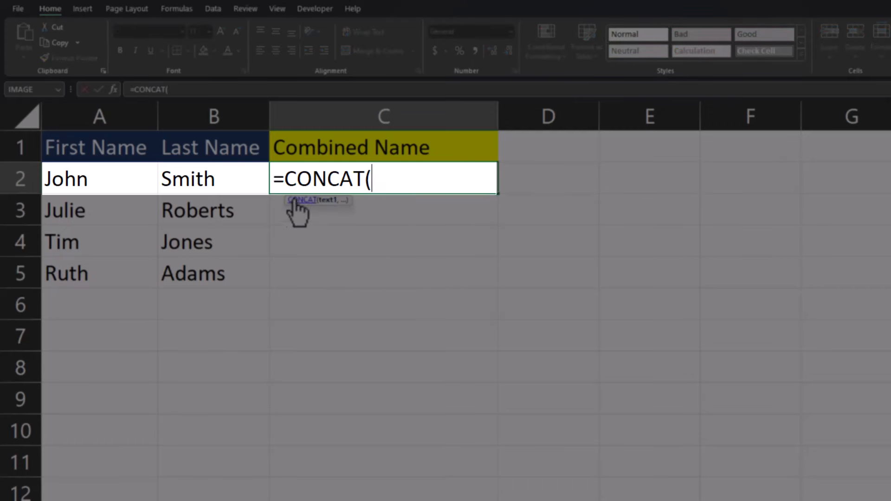
left_click(153, 181)
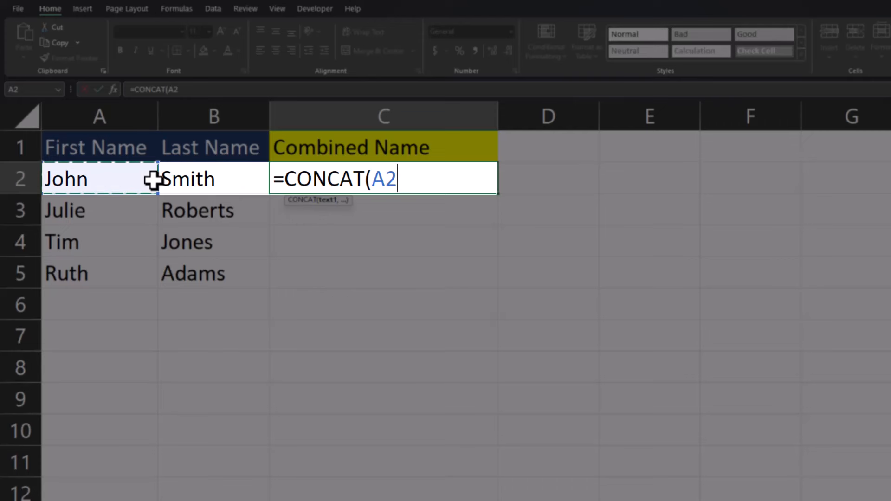
type(",")
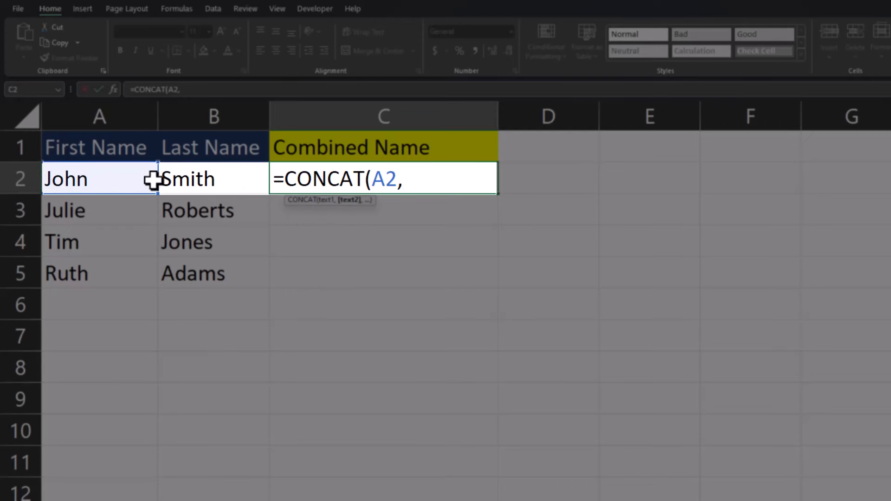
type("\" \",")
left_click(240, 188)
key("Return")
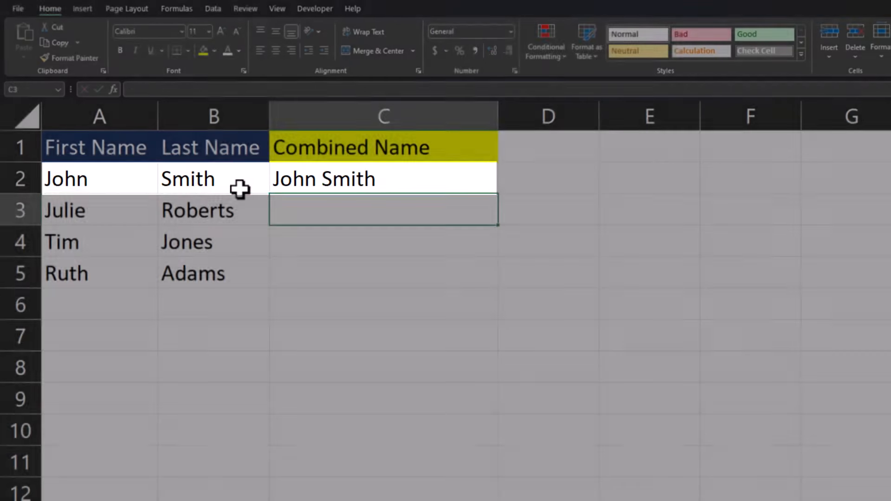
- Replace the formula in C2 with the person's full name as plain text and Flash Fill the rest of the Combined Name column
left_click(353, 182)
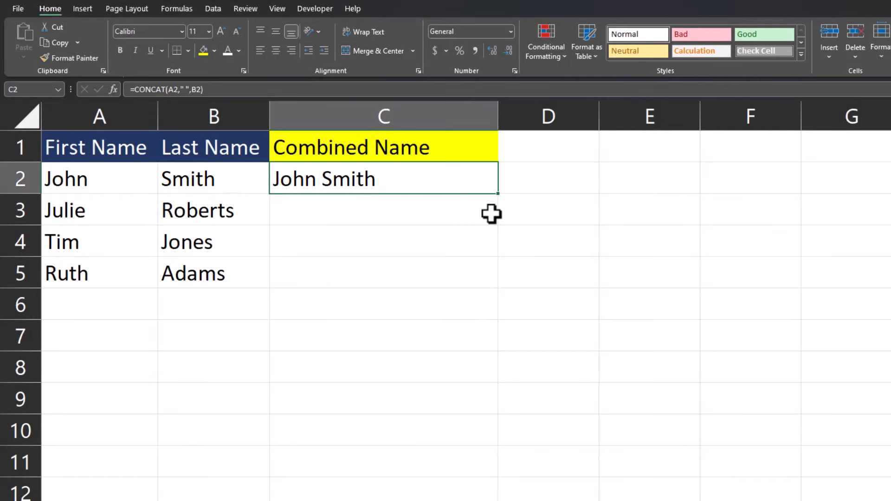
key("Delete")
type("John Smith")
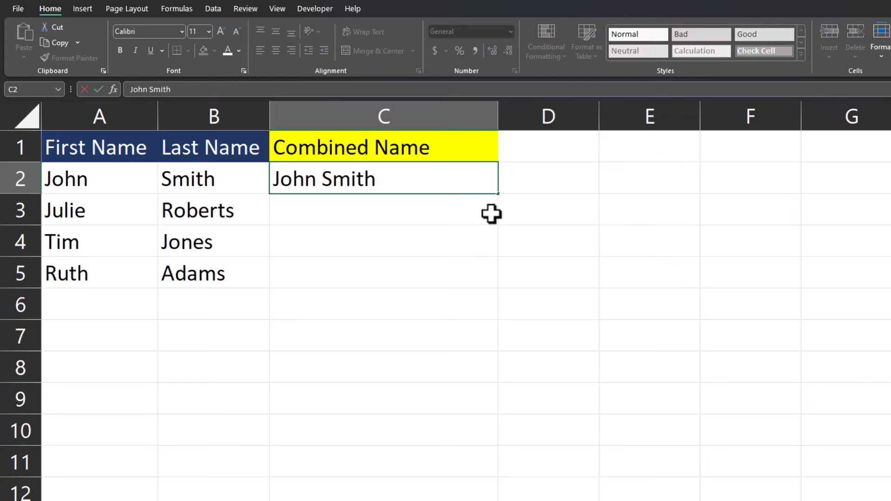
key("Return")
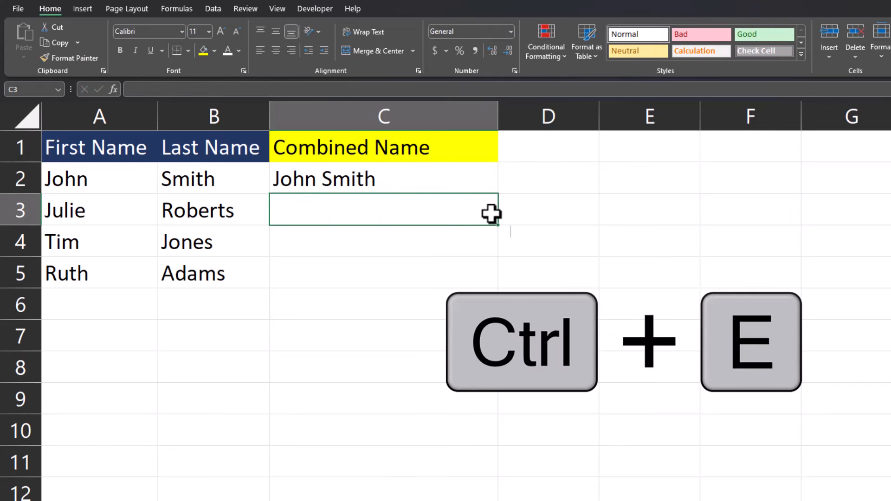
key("ctrl+e")
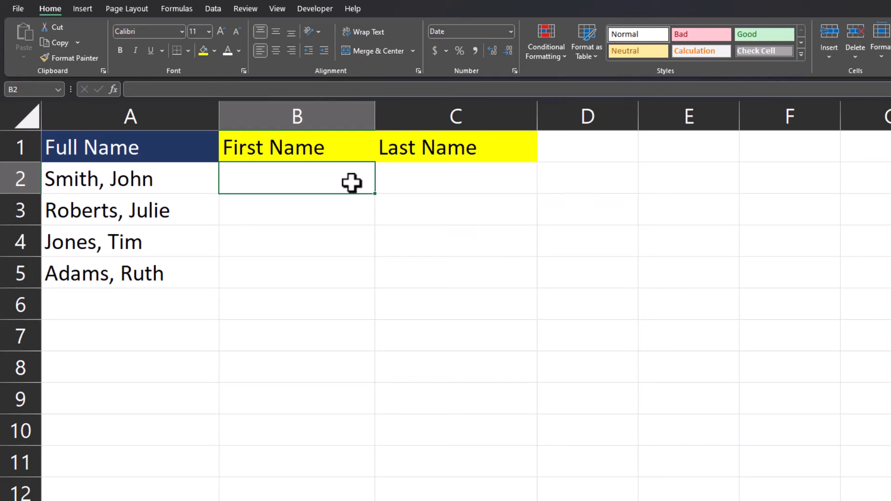
- Enter the first person's first name in B2 and last name in C2 as examples for splitting the Full Name column
left_click(212, 13)
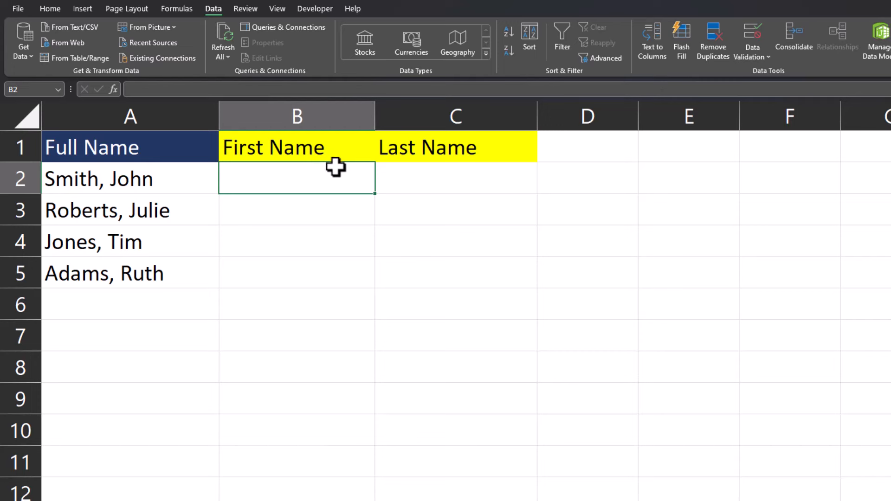
type("John")
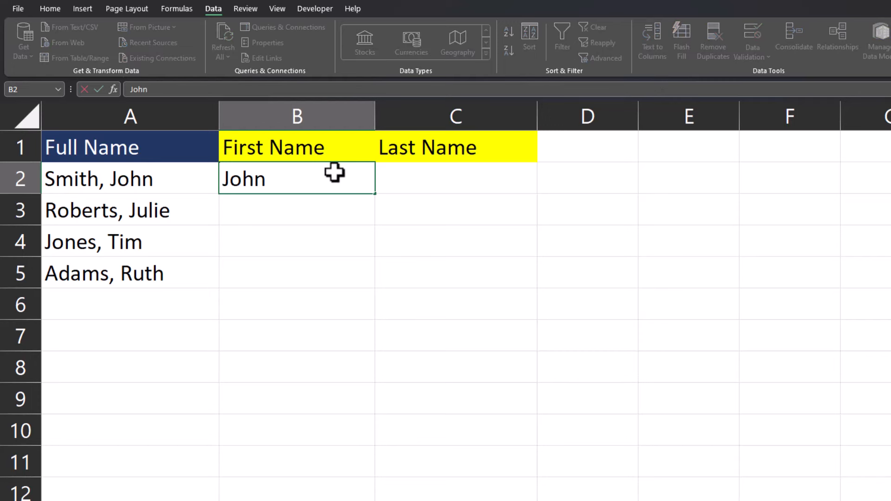
key("Tab")
type("Smith")
key("Return")
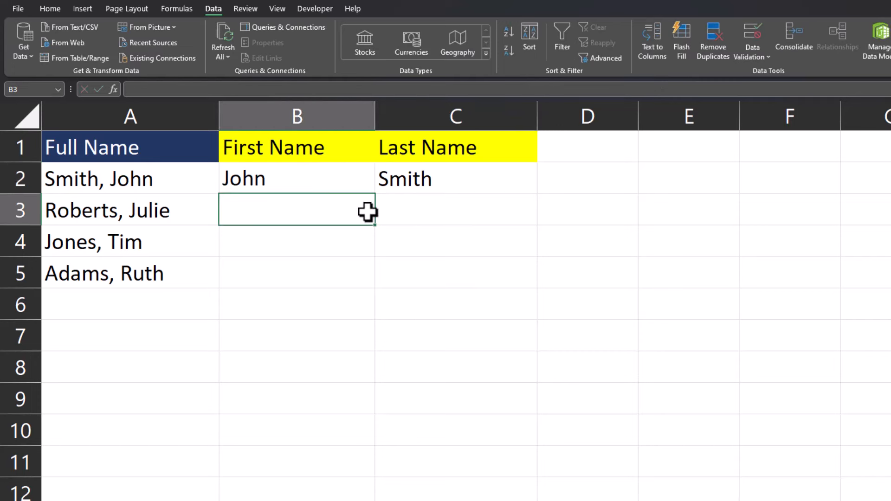
- Flash Fill the First Name and Last Name columns from row 3 down
key("ctrl+e")
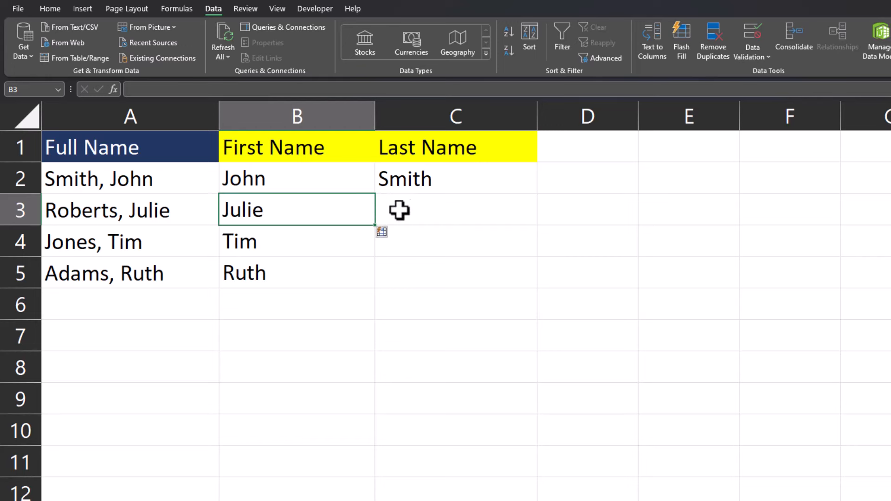
left_click(445, 208)
key("ctrl+e")
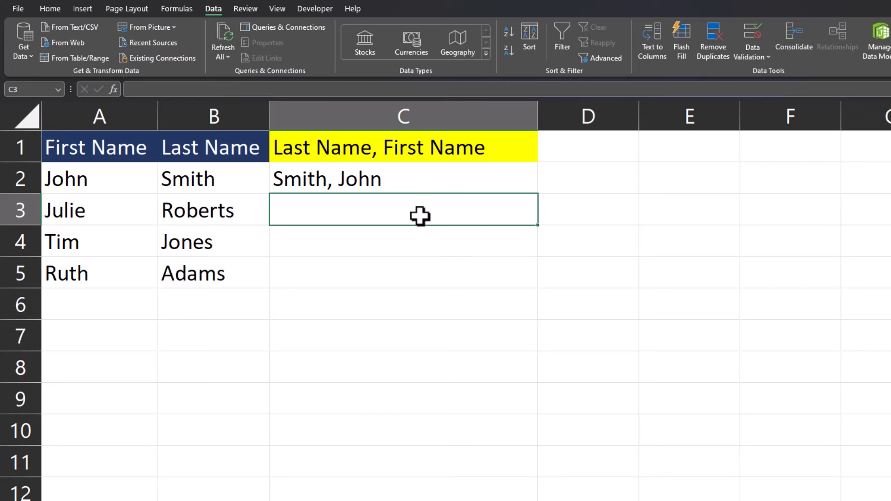
- Flash Fill the "Last Name, First Name" column from C3, and the Email column from C3 on the e-mail example sheet
key("ctrl+e")
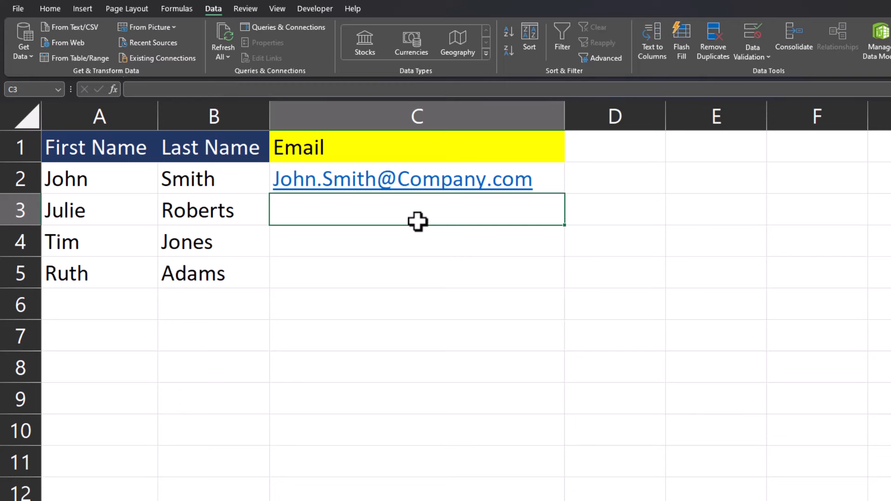
key("ctrl+e")
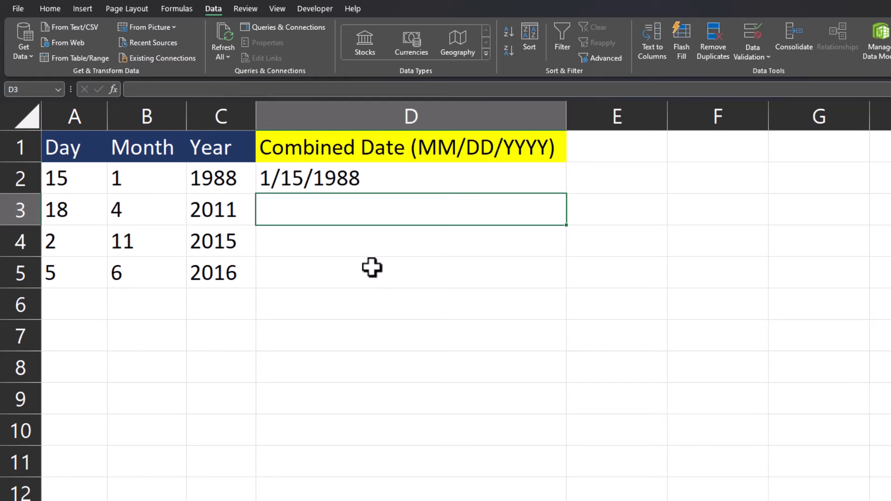
- Flash Fill the Combined Date (MM/DD/YYYY) column from D3, and the SSN Formatted column from B3 on the SSN sheet
key("ctrl+e")
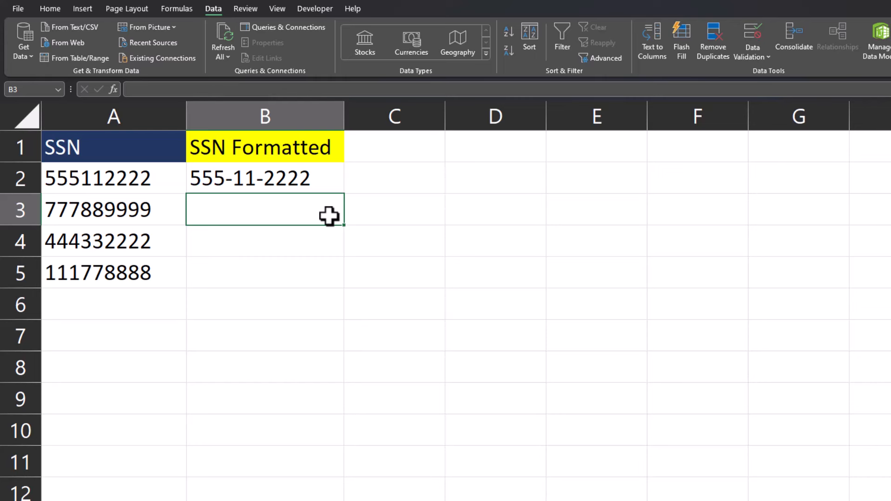
key("ctrl+e")
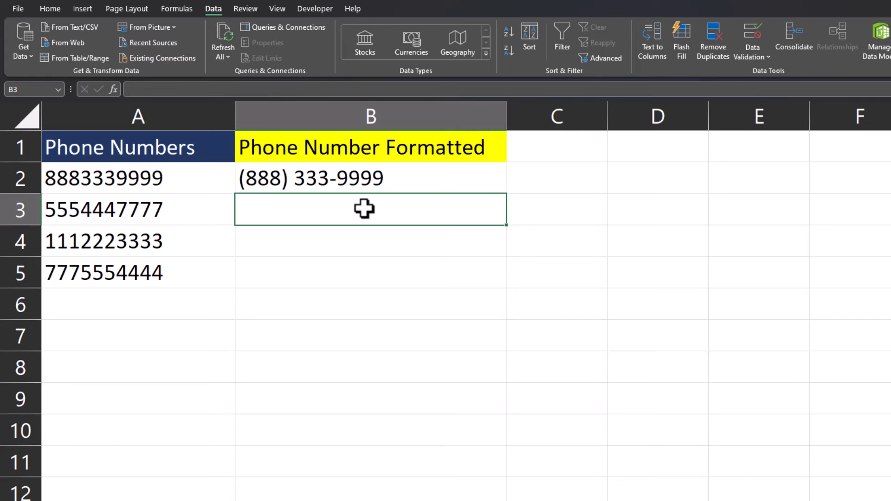
- Flash Fill the Phone Number Formatted column from B3, and the Employee ID column from B3 on the Name and ID sheet
key("ctrl+e")
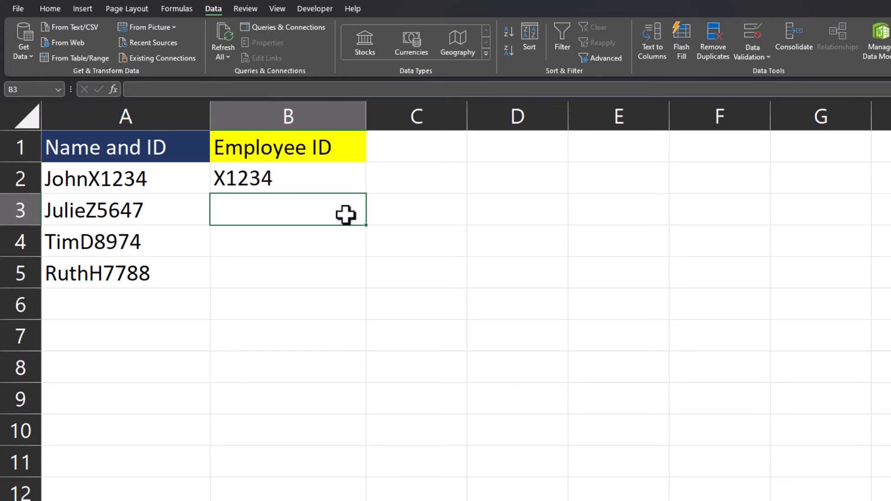
key("ctrl+e")
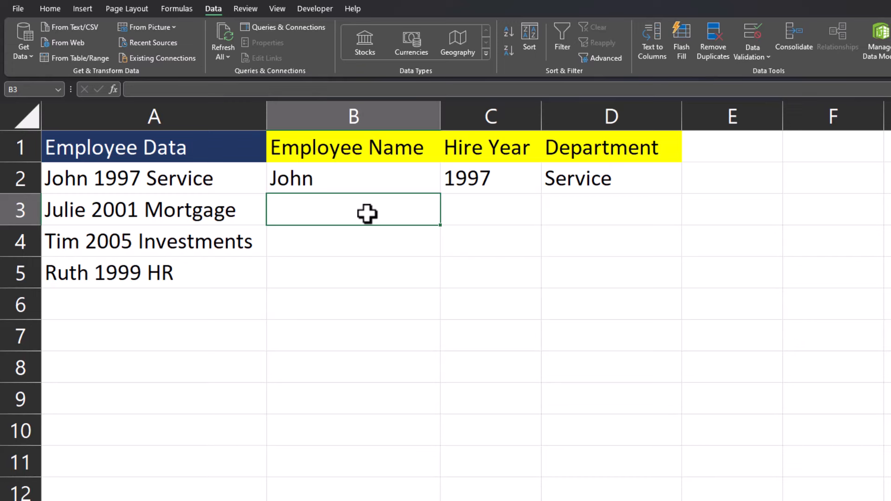
- Flash Fill the Employee Name, Hire Year and Department columns from row 3, based on the combined Employee Data column
key("ctrl+e")
left_click(448, 214)
key("ctrl+e")
left_click(569, 211)
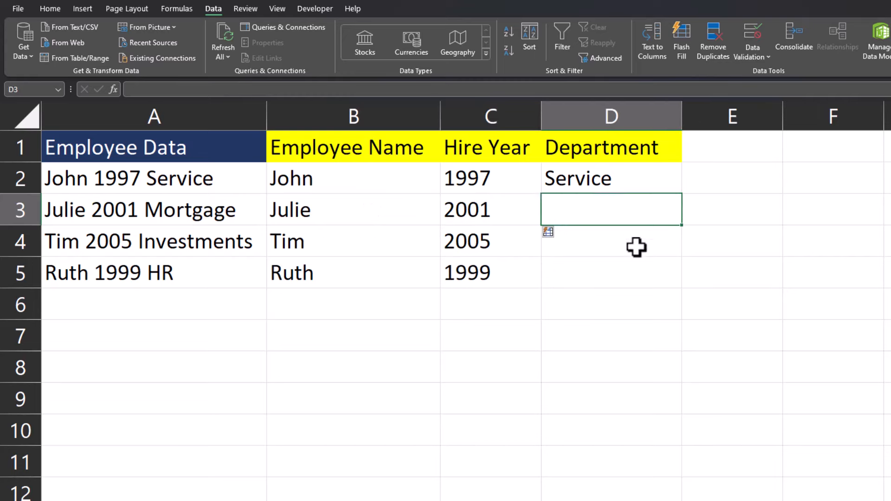
key("ctrl+e")
left_click(641, 266)
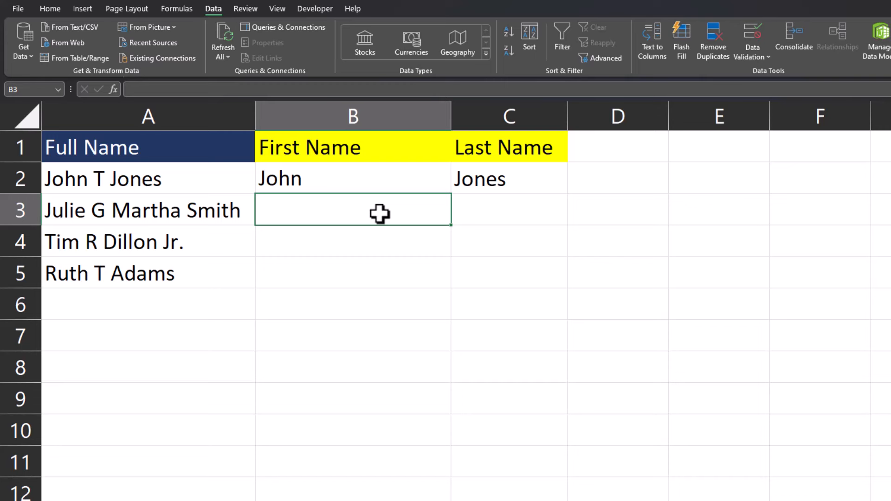
- Flash Fill the First Name and Last Name columns from row 3 for full names containing middle initials and suffixes
key("ctrl+e")
left_click(495, 211)
key("ctrl+e")
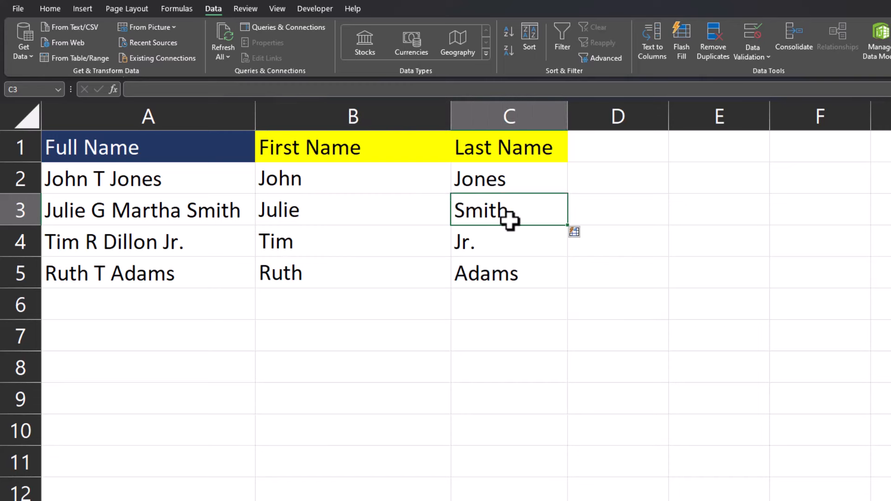
left_click(554, 279)
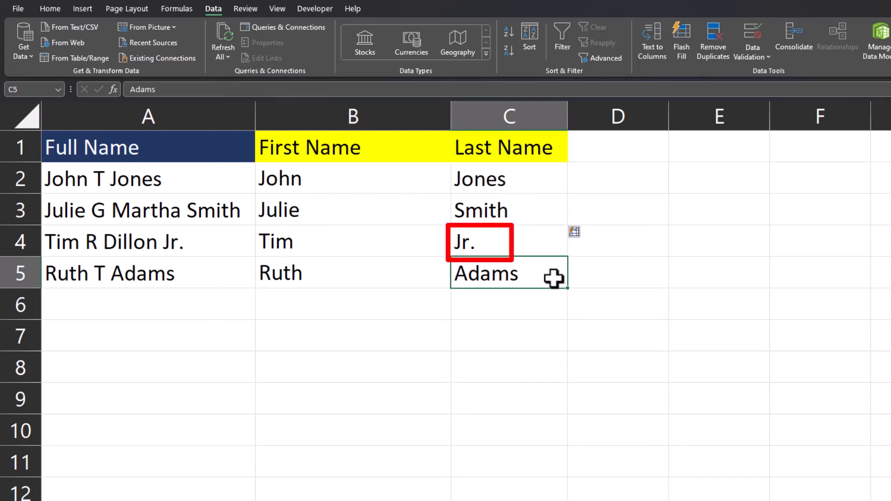